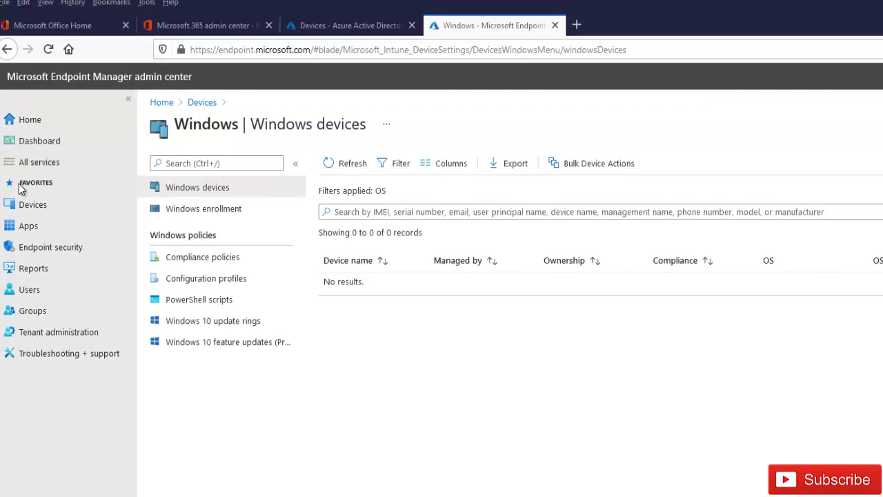
- Check the lists of all devices in Endpoint Manager and active devices in the Microsoft 365 admin center
click(37, 204)
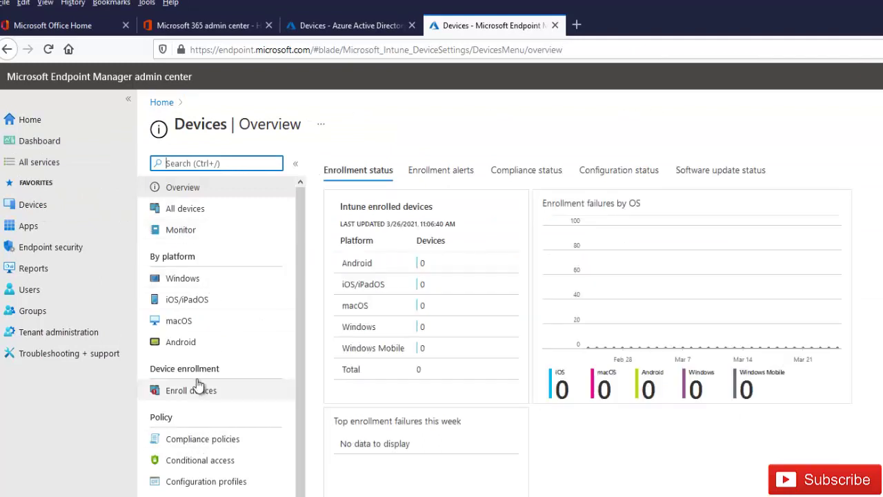
click(197, 210)
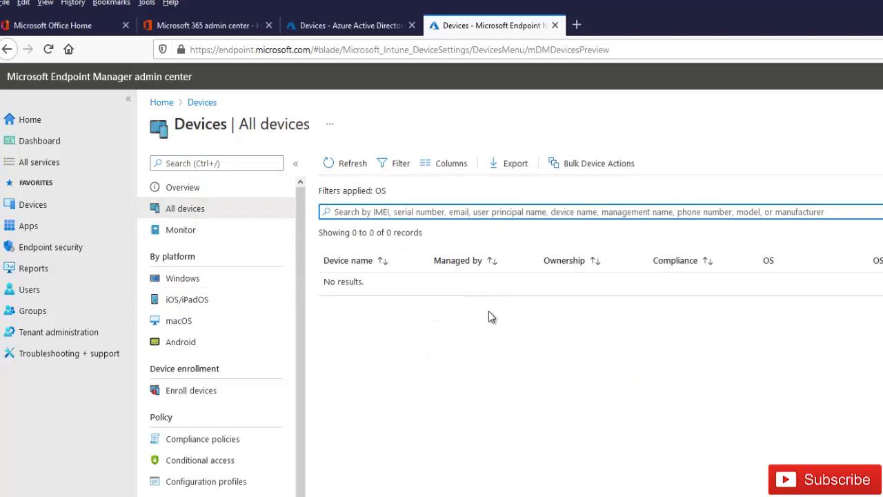
click(185, 26)
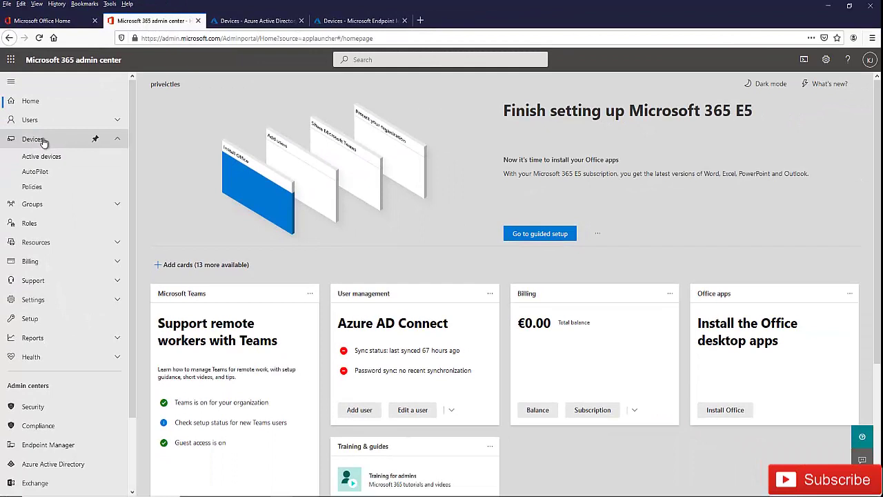
click(50, 156)
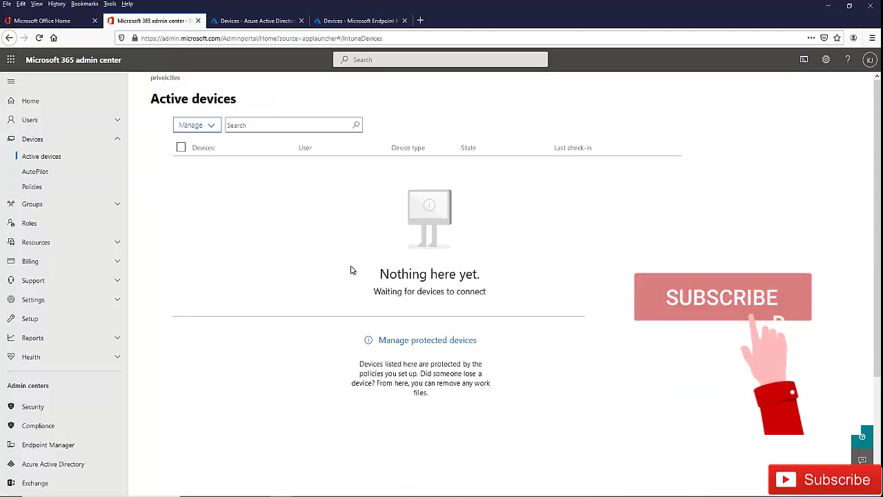
- Switch to the Azure Active Directory admin center and view the tenant's devices
click(264, 23)
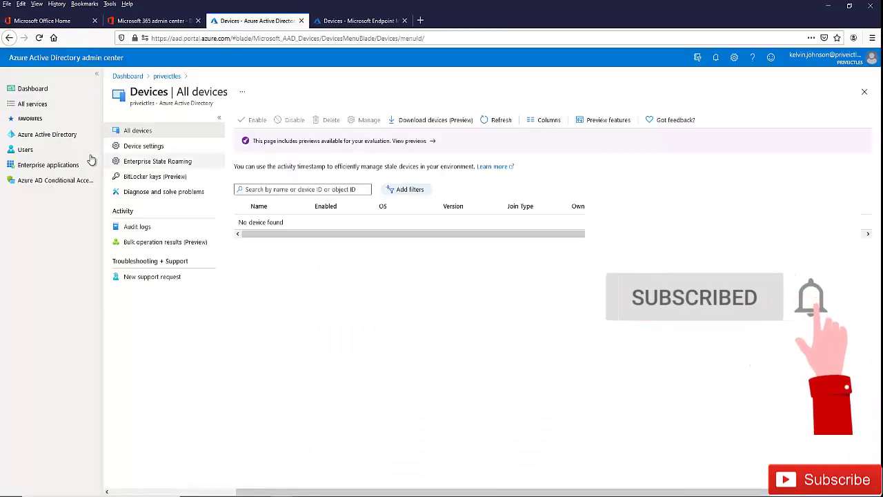
click(43, 138)
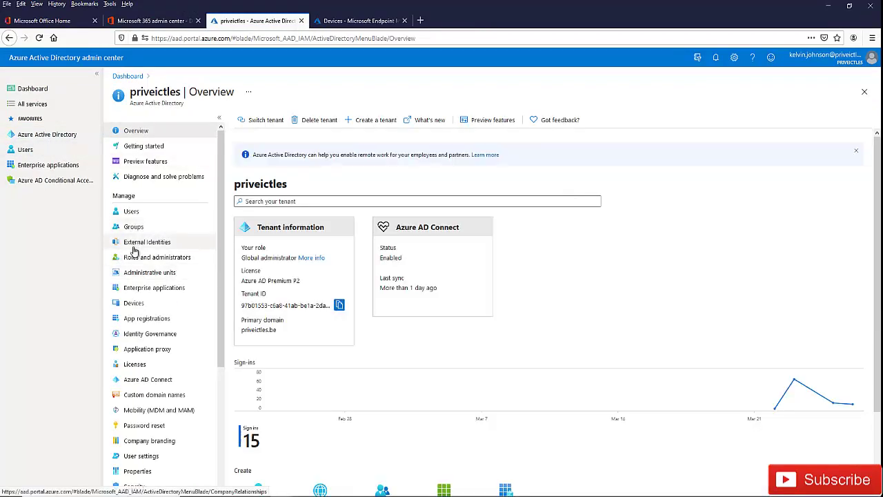
click(147, 304)
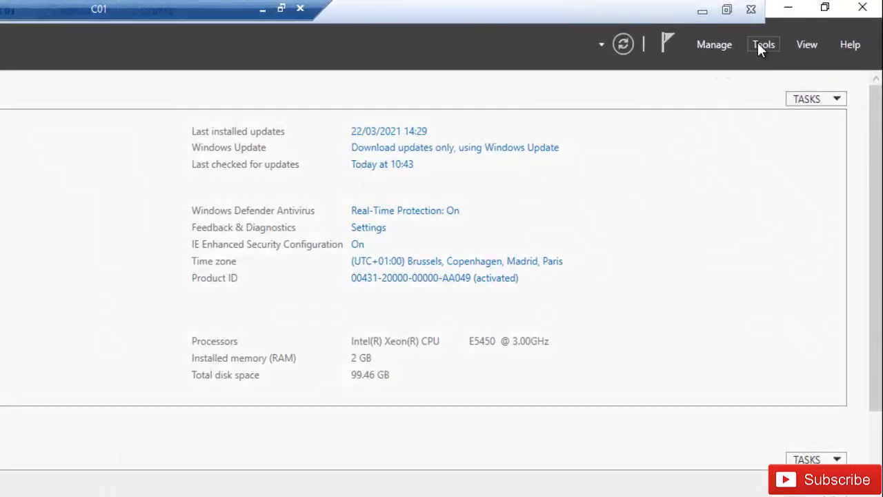
- Open Group Policy Management on the domain controller, expand priveictles down to the MDM-devices policies, and widen the tree to read their names
click(759, 44)
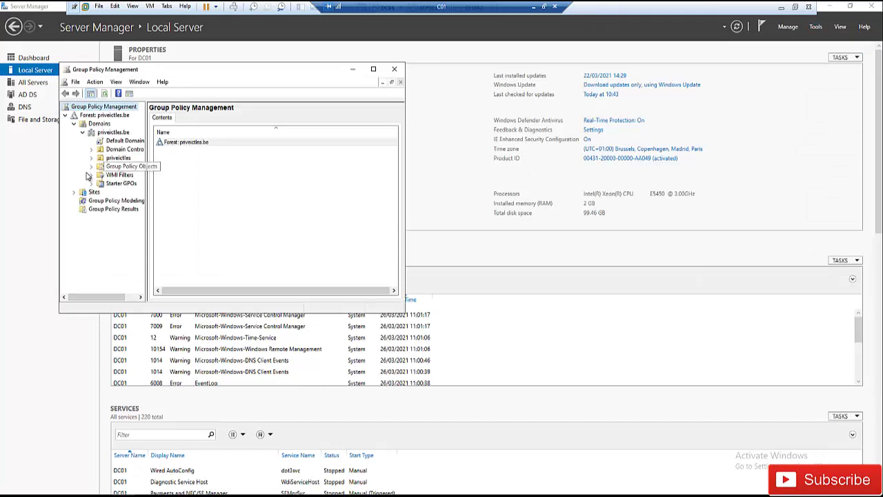
click(91, 159)
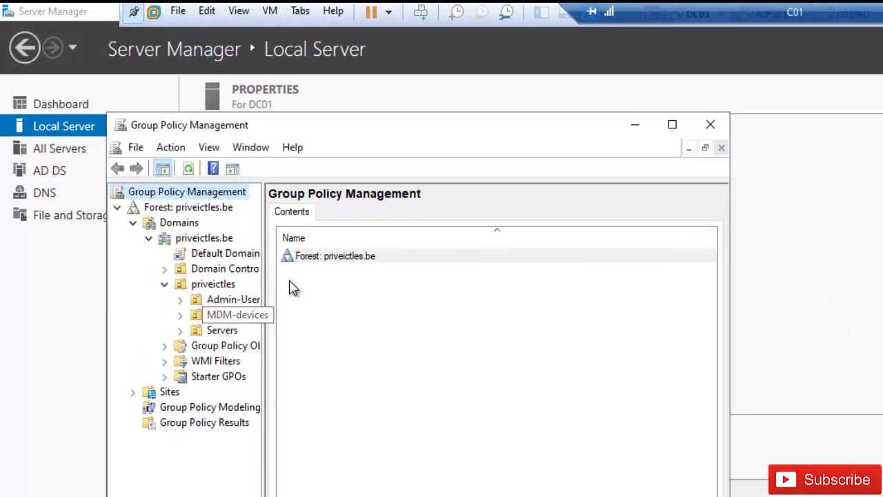
click(671, 125)
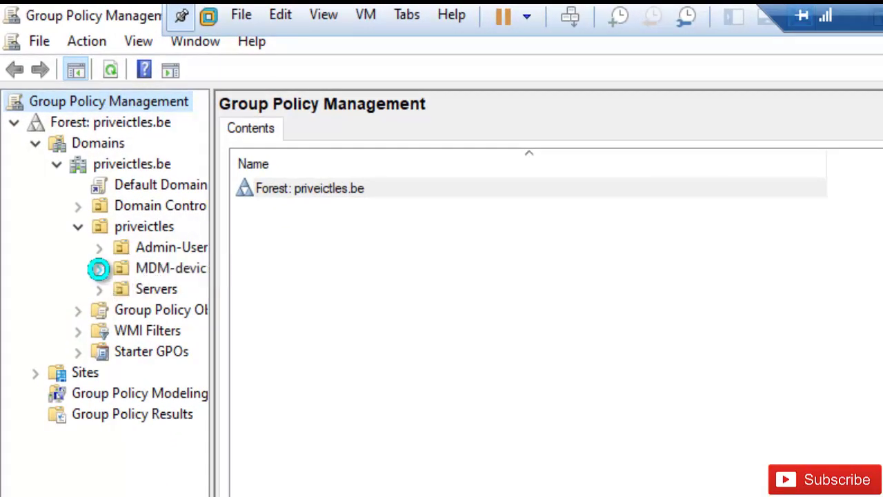
click(100, 269)
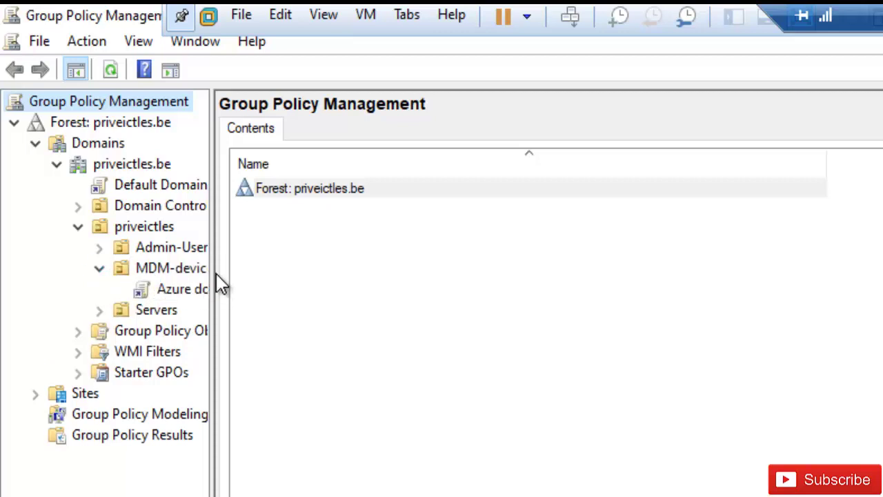
drag(211, 268, 298, 270)
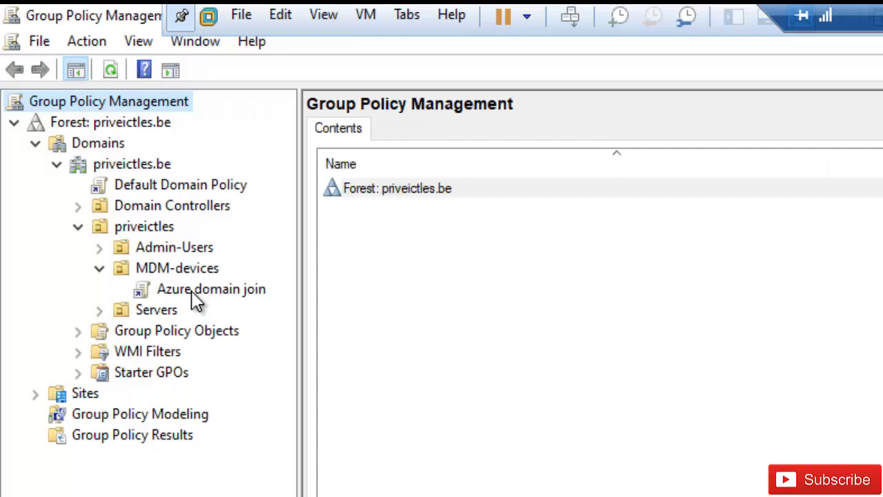
- Open the Azure domain join GPO under MDM-devices for editing
right_click(191, 268)
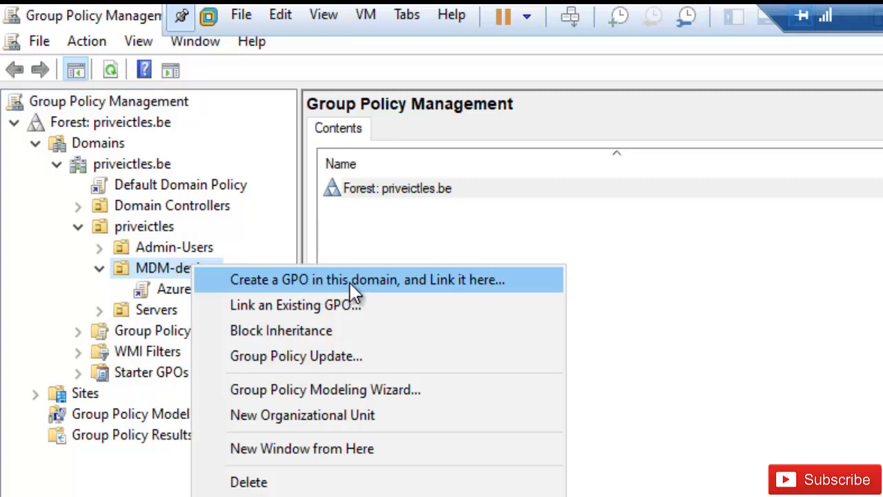
click(177, 298)
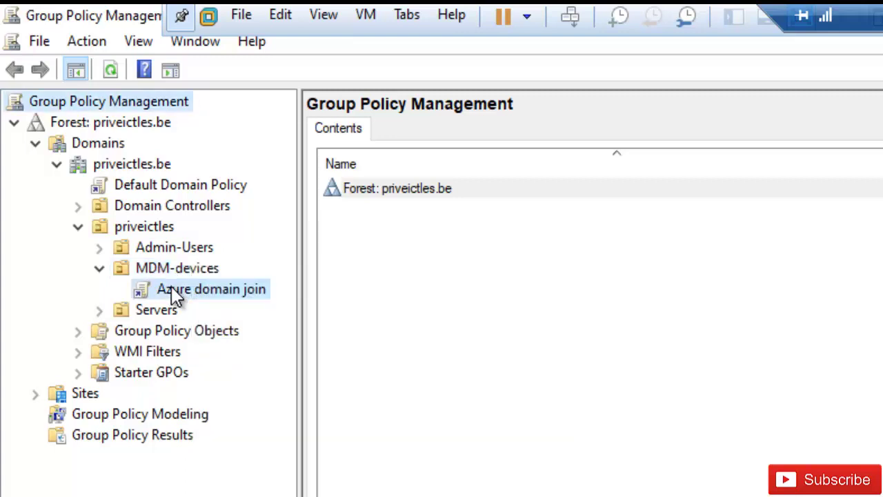
right_click(175, 297)
click(219, 302)
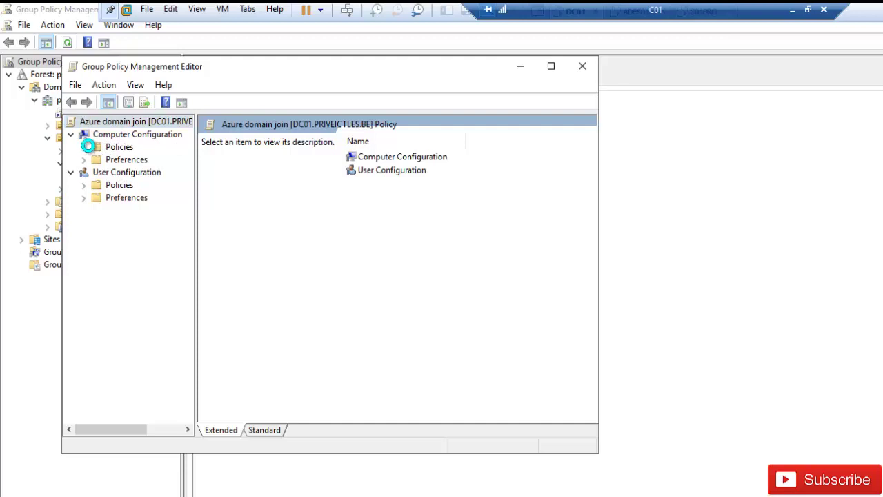
- Show the Device Registration settings under Computer Configuration, Policies, Administrative Templates, Windows Components in the maximized policy editor
click(86, 147)
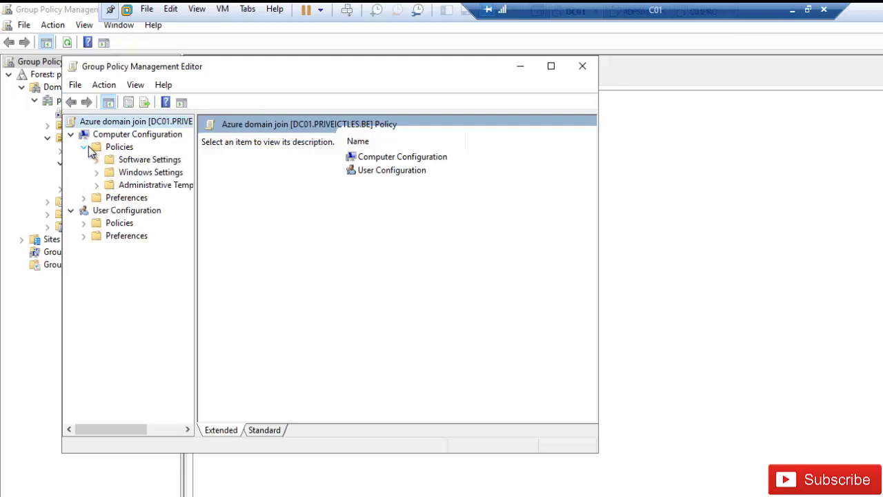
click(96, 185)
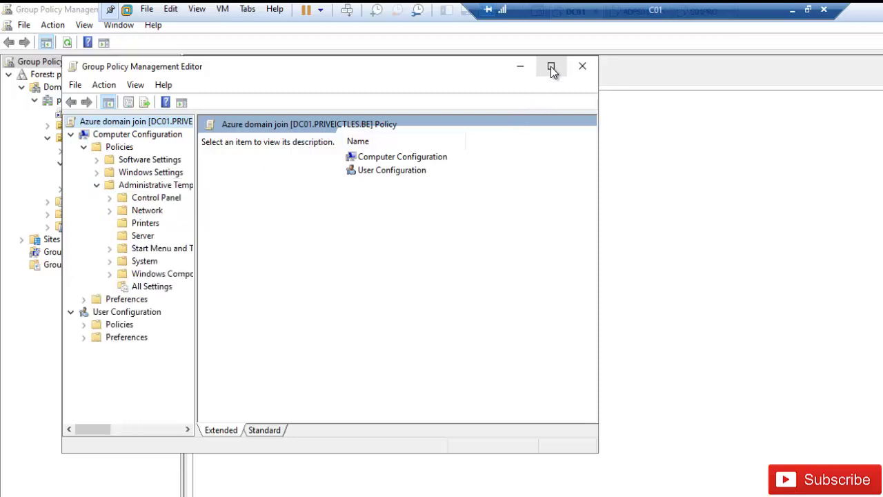
click(551, 67)
drag(134, 169, 183, 170)
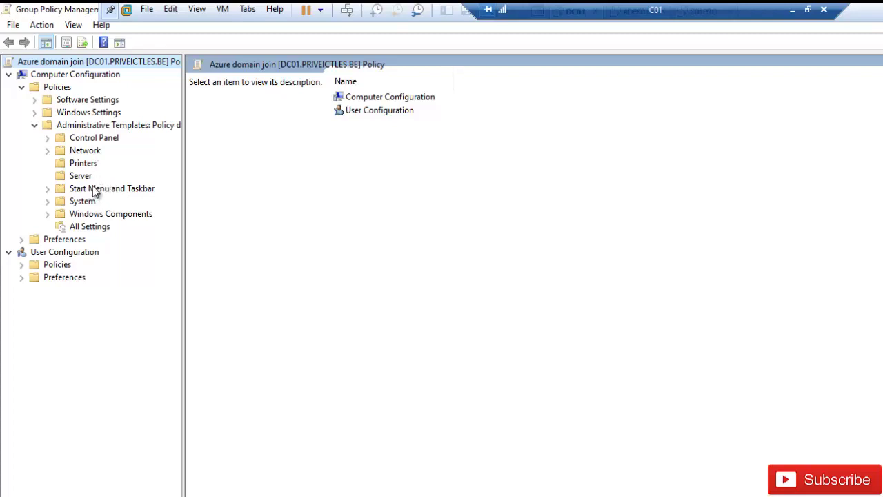
click(48, 215)
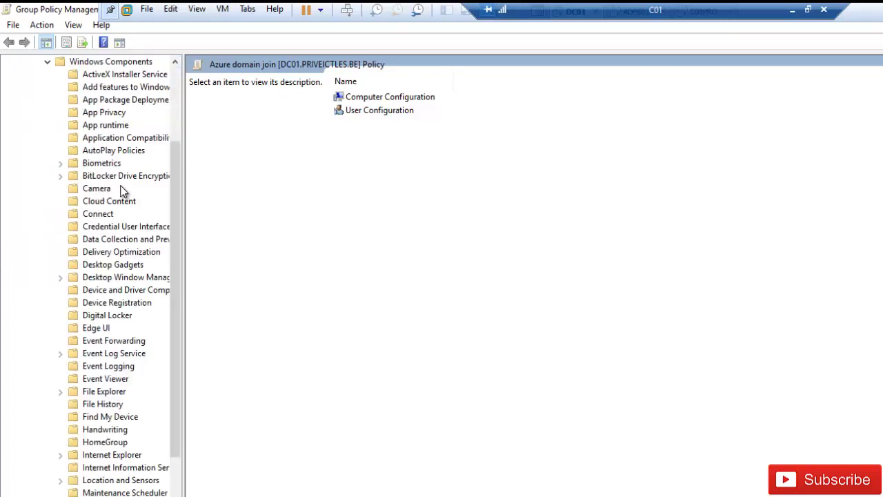
click(127, 301)
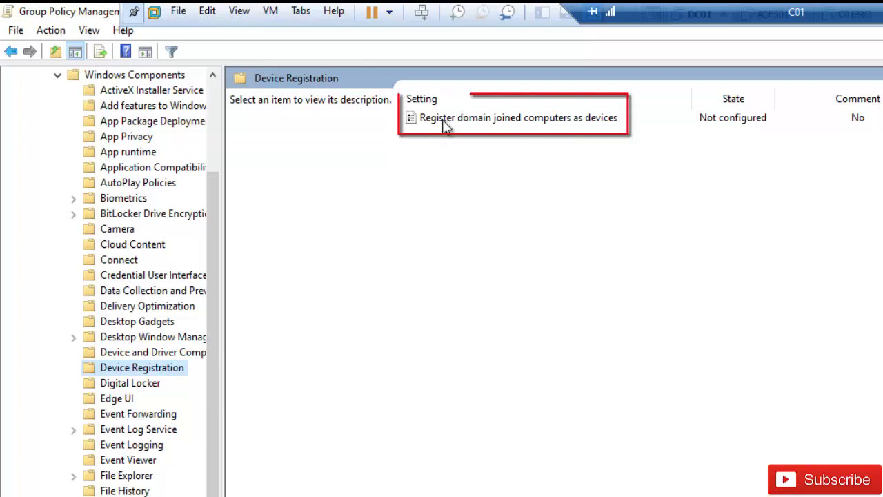
- Set the policy "Register domain joined computers as devices" to Enabled and save it
click(483, 124)
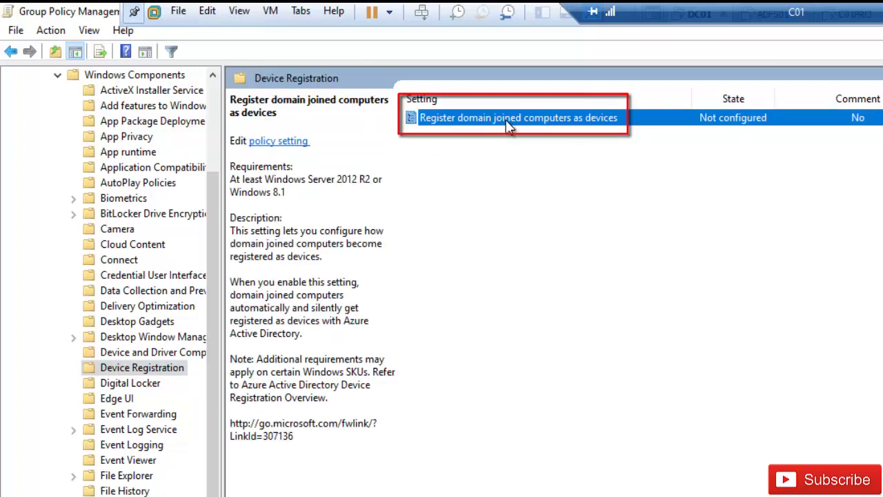
double_click(509, 119)
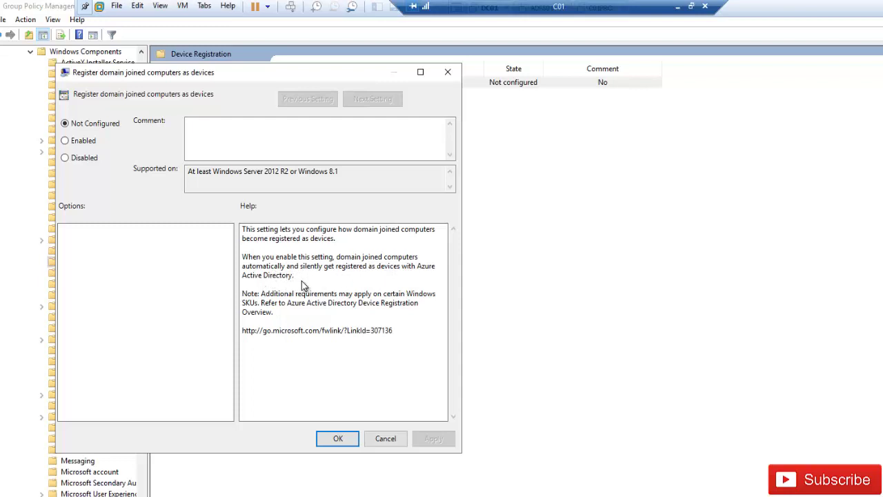
click(88, 143)
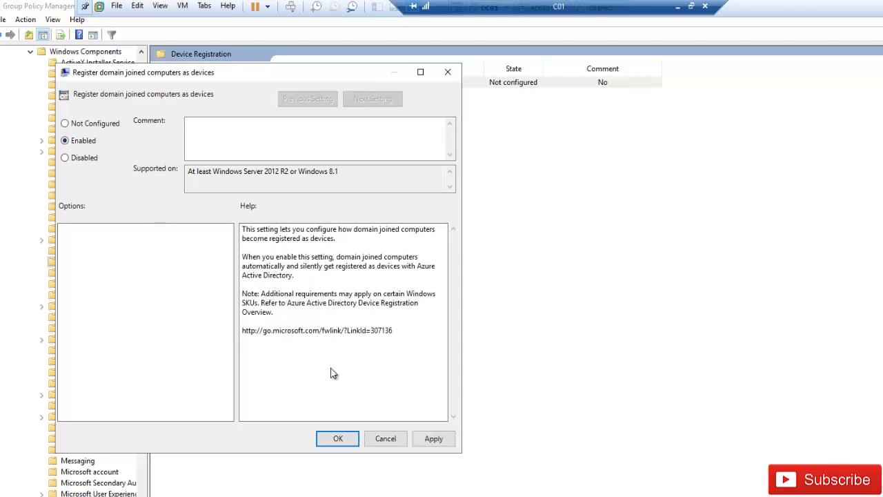
click(424, 434)
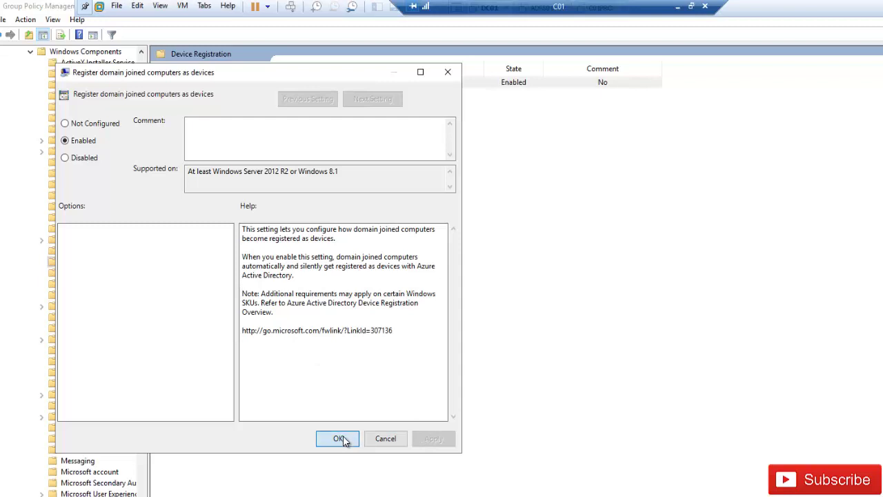
click(341, 439)
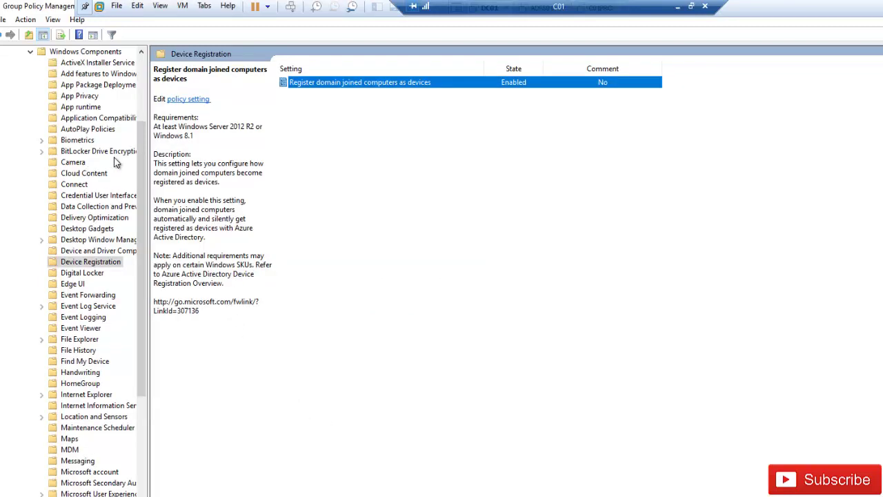
- In the MDM policies, enable automatic MDM enrollment using default Azure AD credentials with the credential type User Credential
drag(140, 150, 132, 102)
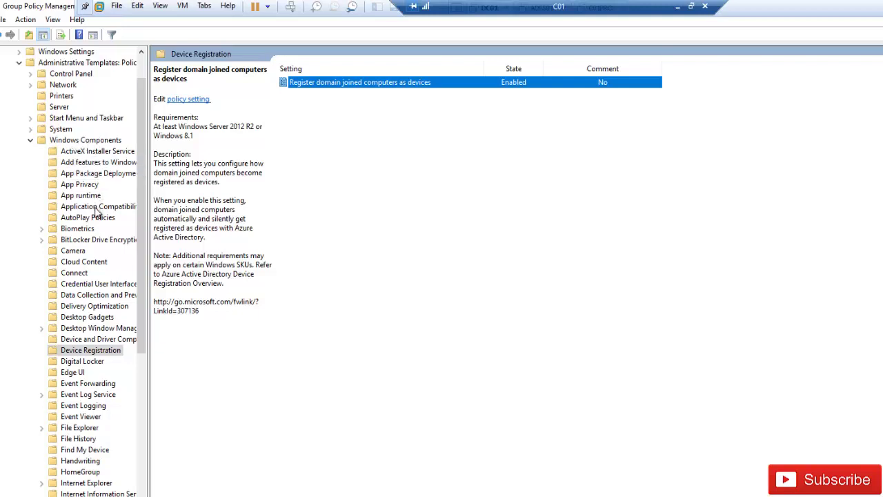
scroll(97, 228, down, 4)
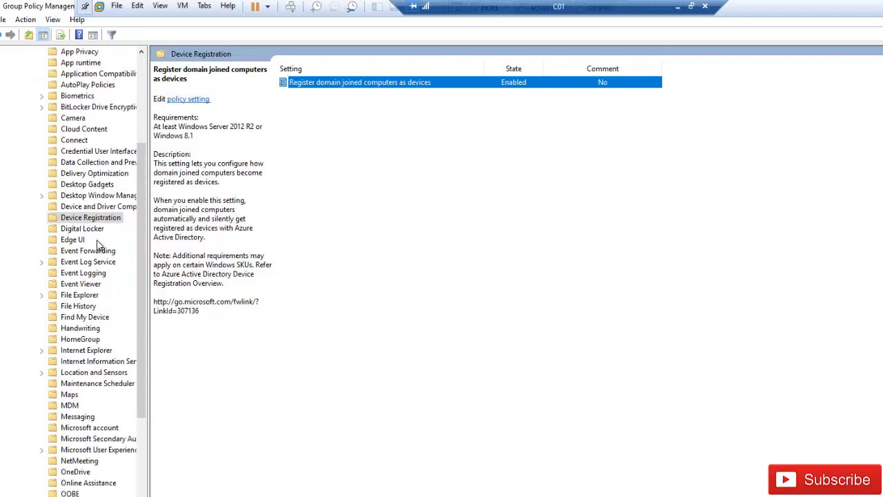
click(72, 406)
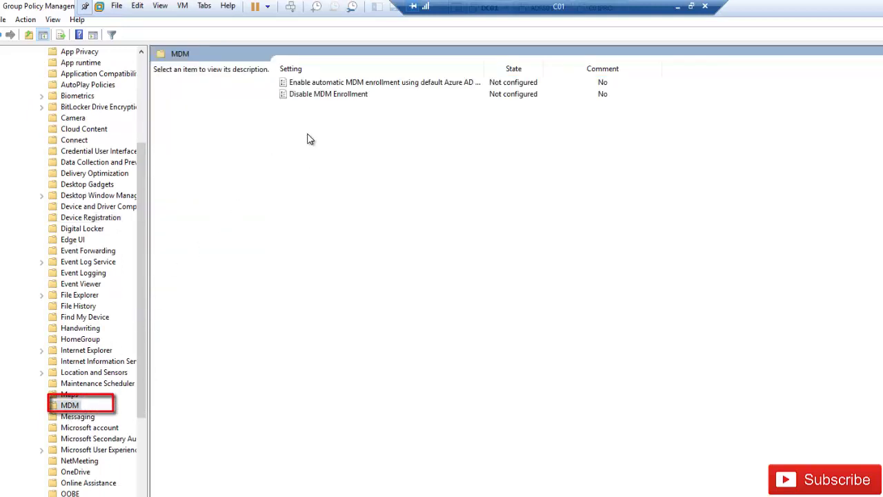
click(333, 85)
double_click(333, 84)
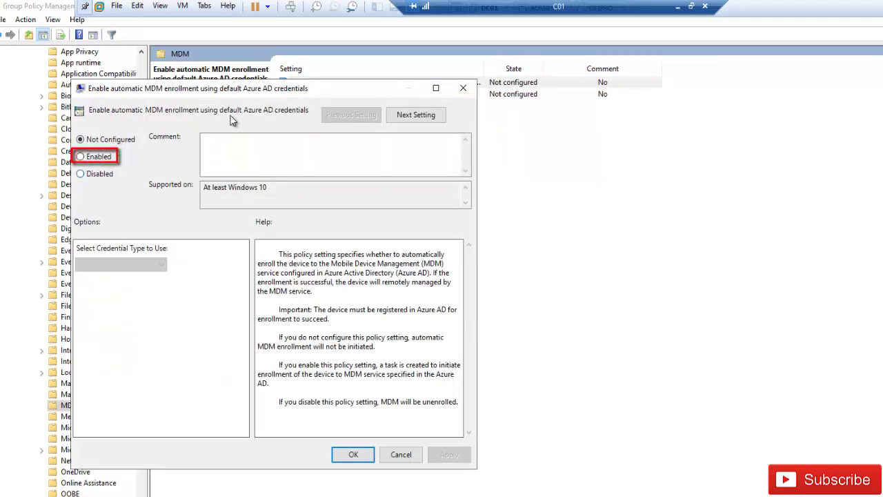
click(100, 158)
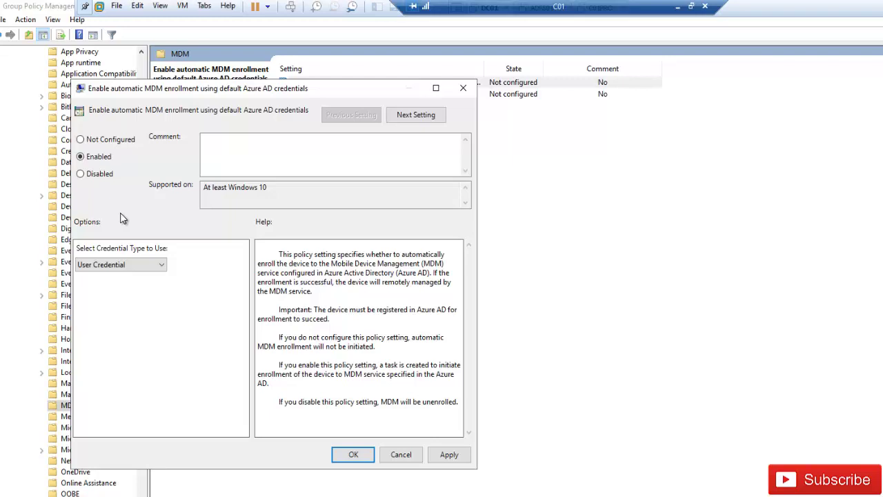
click(134, 263)
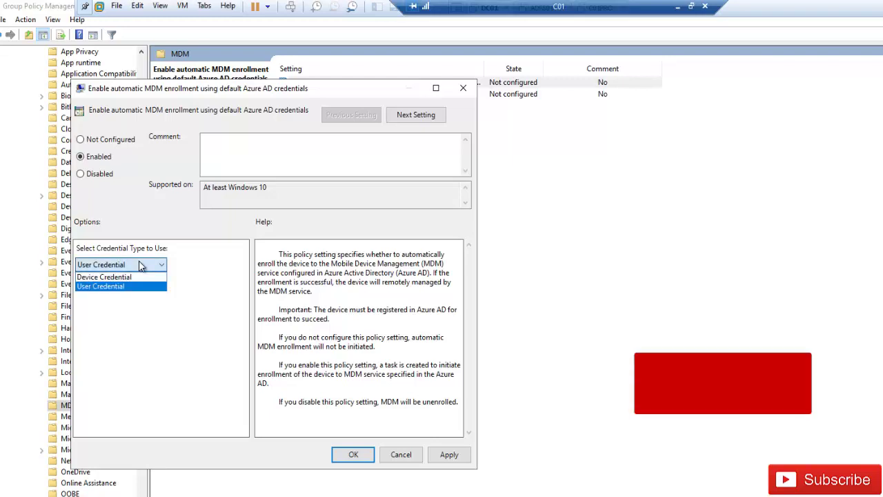
click(119, 290)
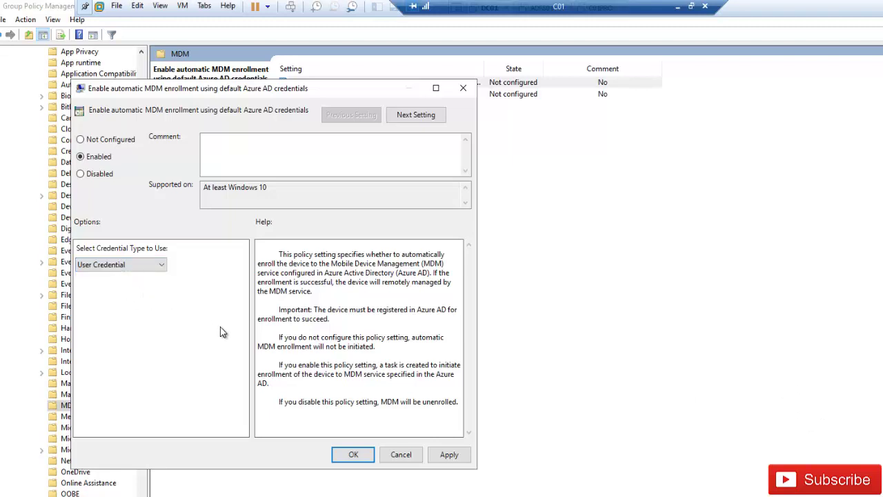
click(446, 456)
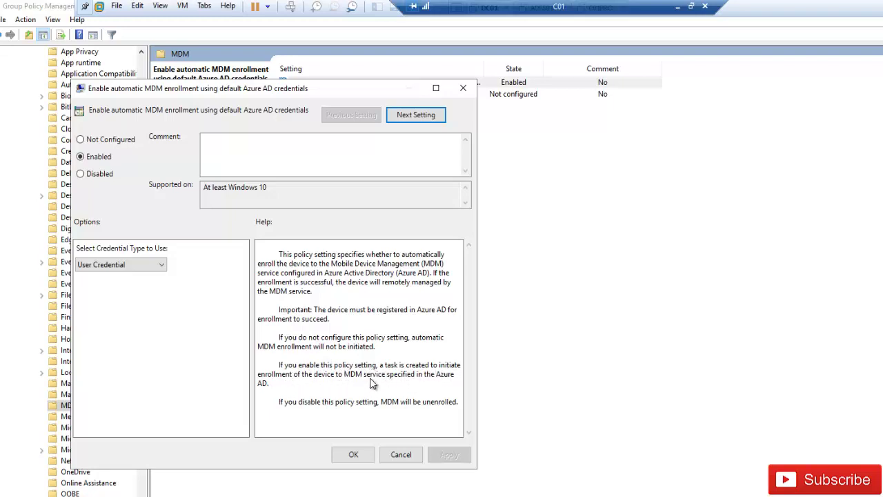
click(352, 455)
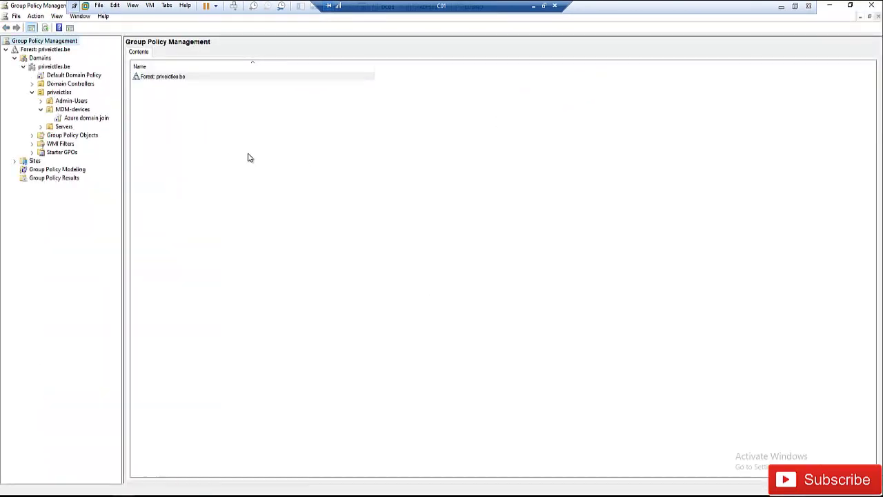
- Show the contents of the MDM-devices organizational unit under priveictles in Active Directory Users and Computers
click(153, 495)
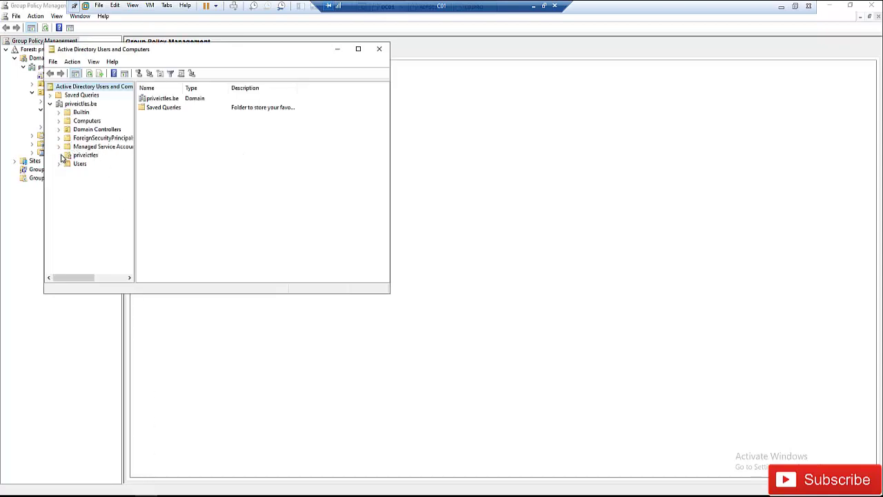
click(59, 155)
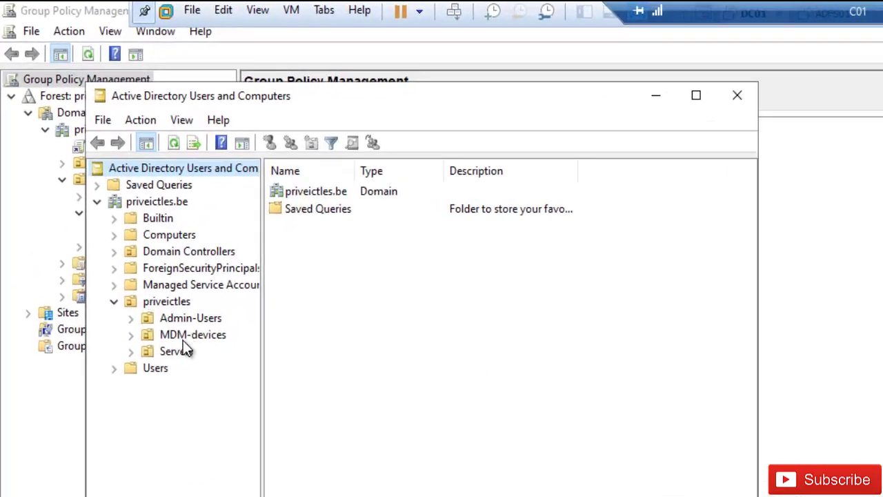
click(191, 336)
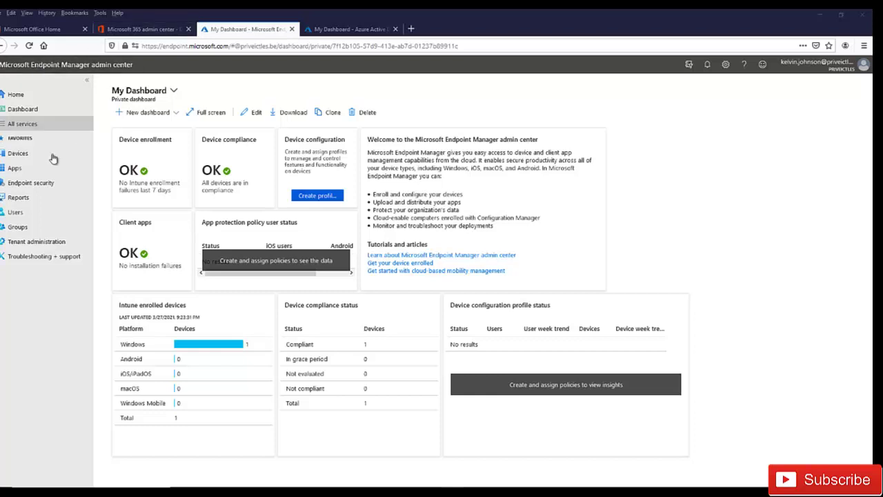
- Check the enrolled devices in the Microsoft 365 admin center's Active devices and in Endpoint Manager's All devices and Windows devices lists
click(138, 31)
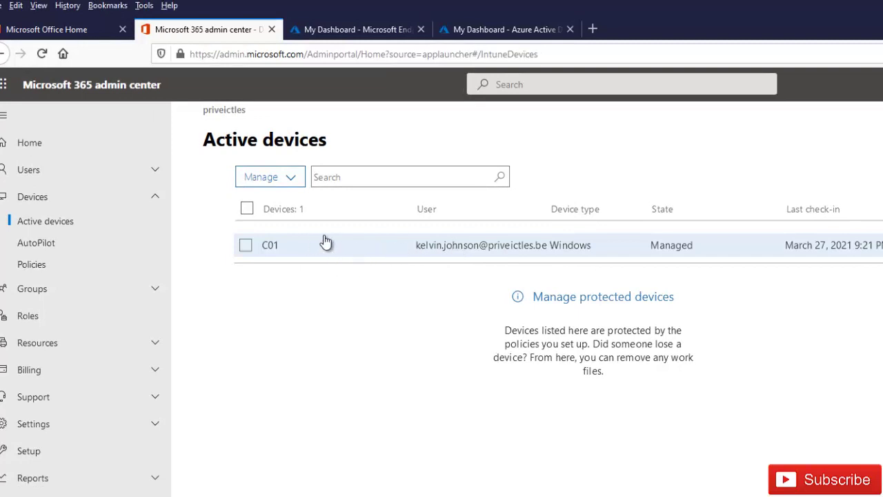
click(365, 32)
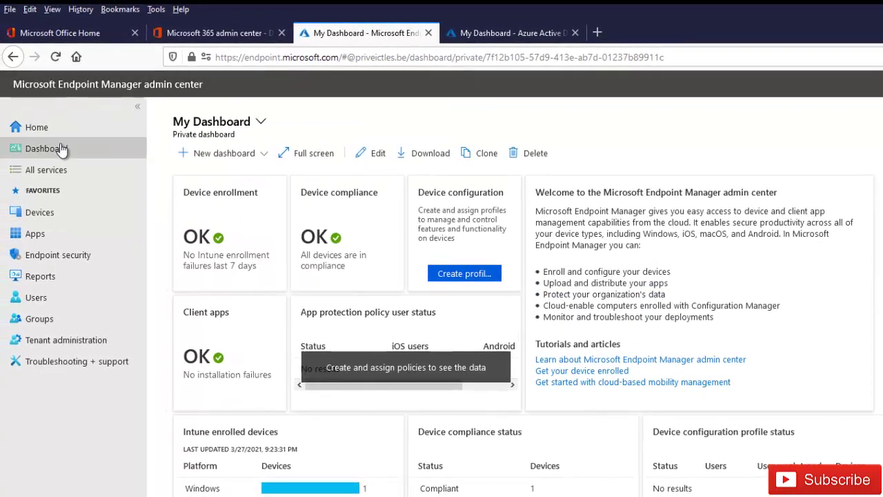
click(57, 219)
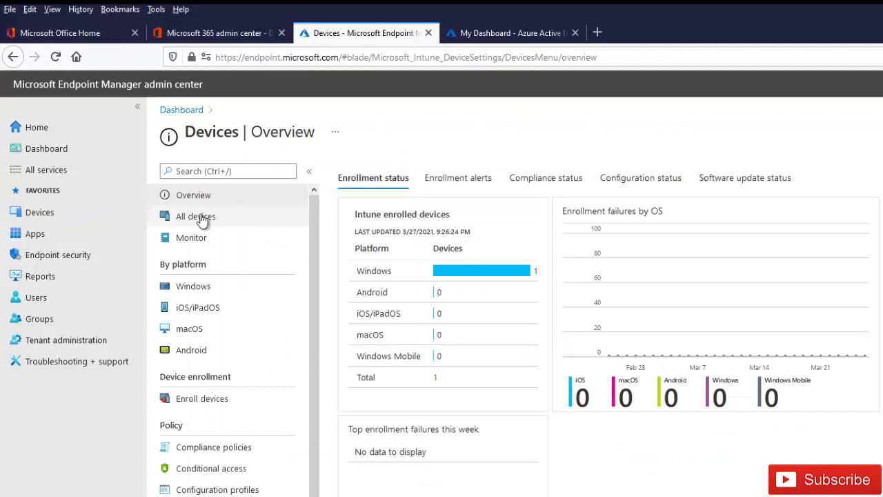
click(200, 218)
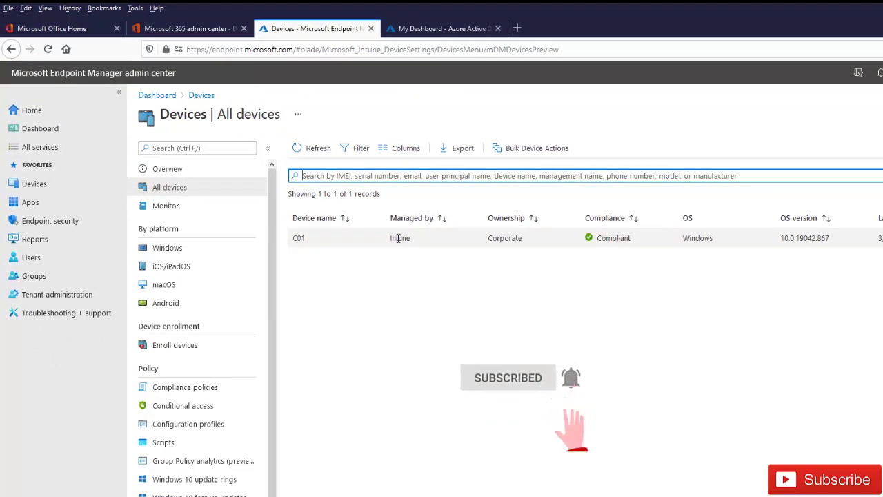
click(181, 248)
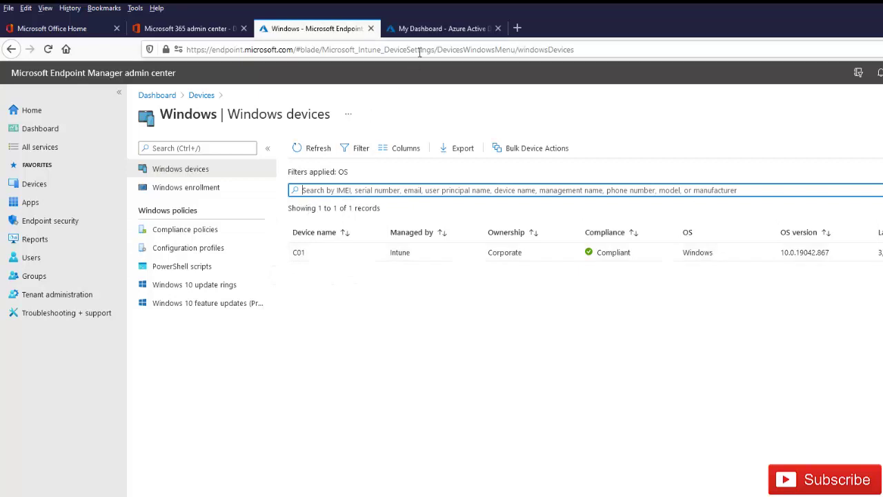
- Show all devices of the priveictles tenant in the Azure Active Directory admin center
click(443, 28)
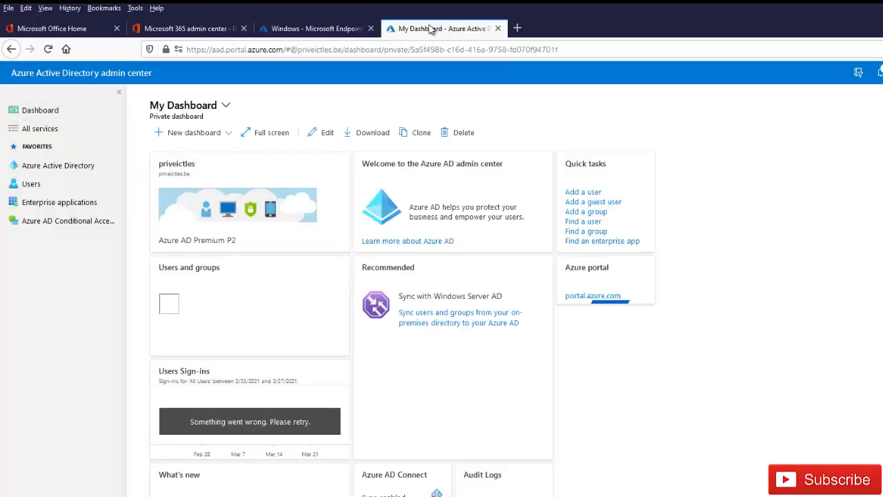
click(79, 165)
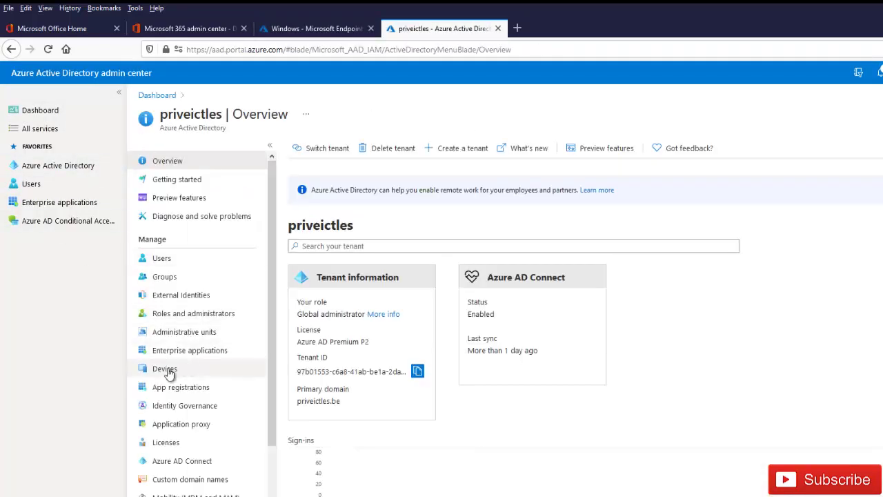
click(167, 371)
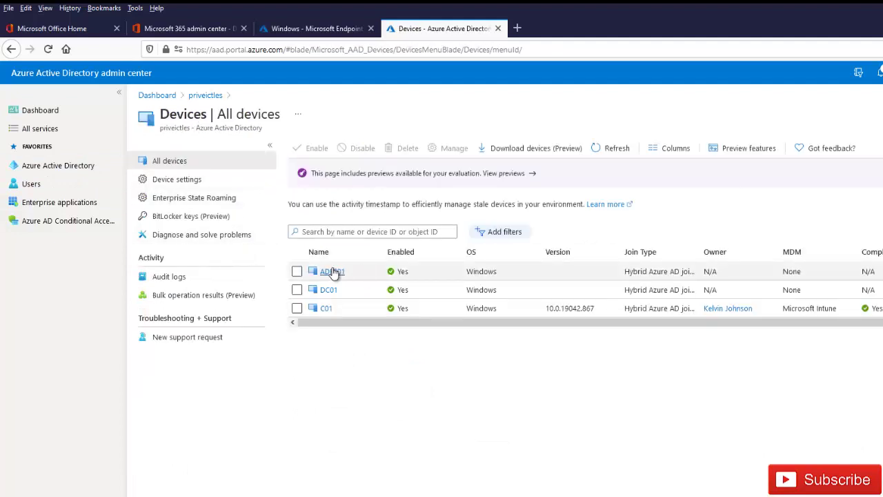